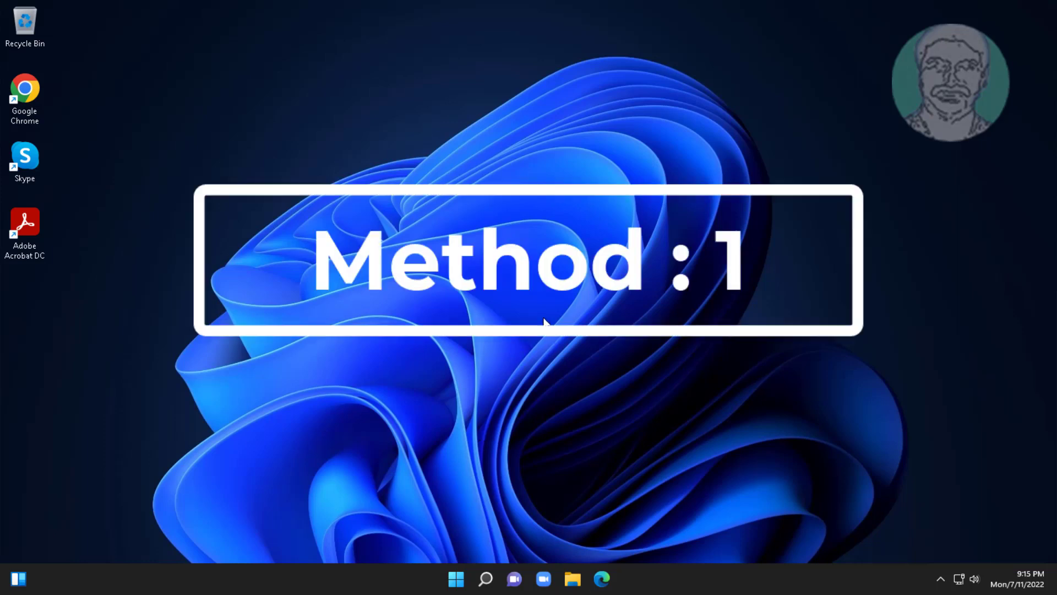
Apply the Glow theme through Personalize > Themes, then close Settings
right_click(545, 321)
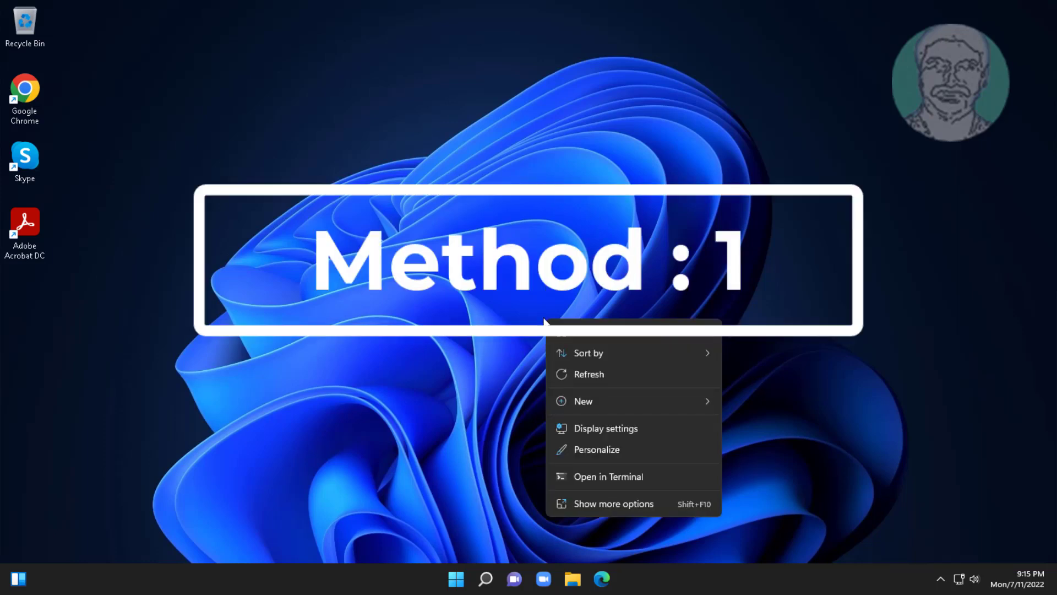
click(625, 456)
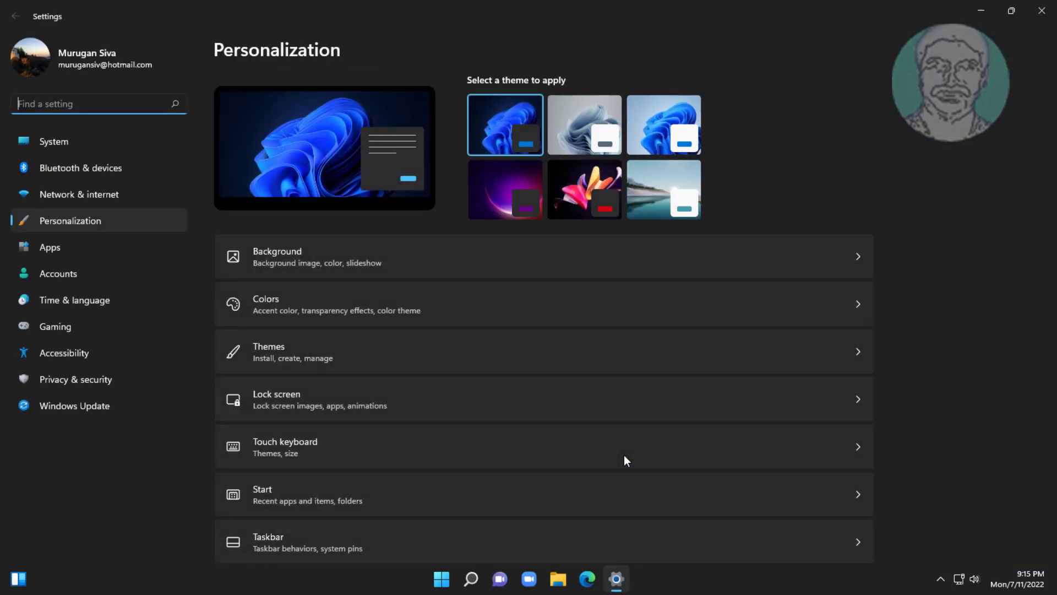
click(277, 353)
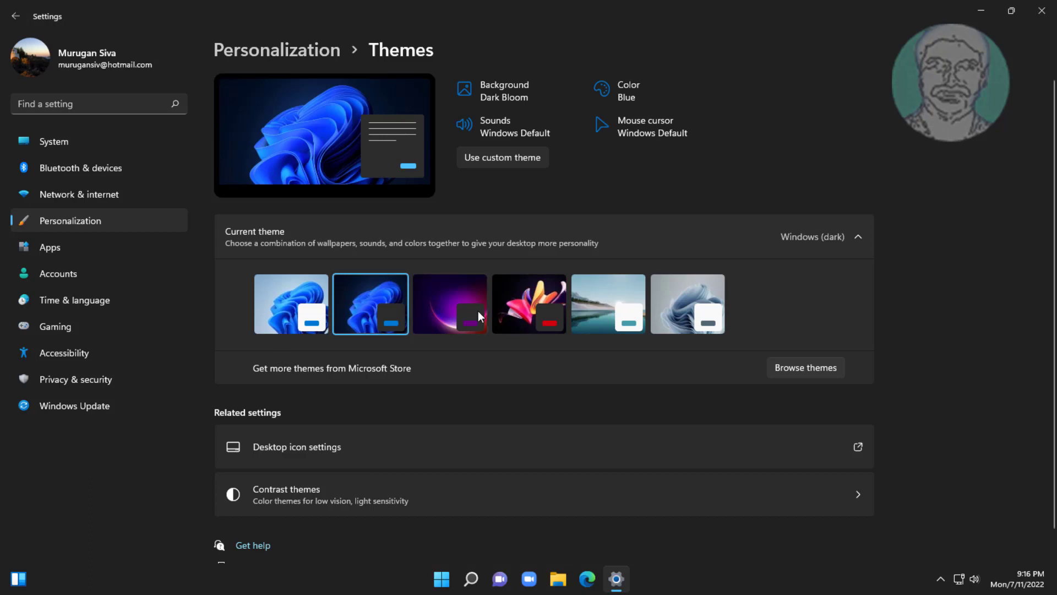
click(443, 301)
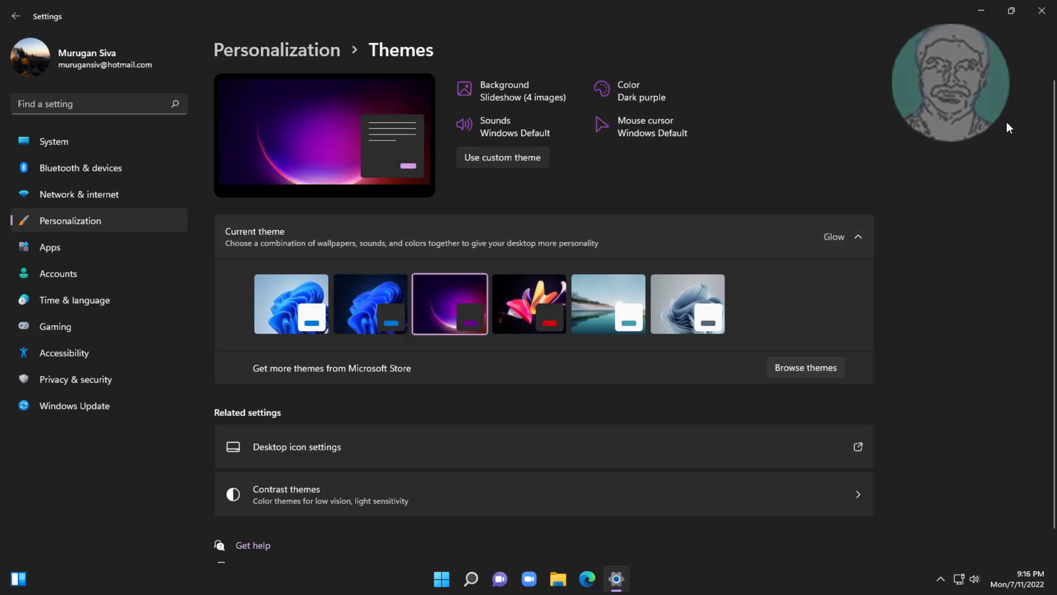
click(1044, 12)
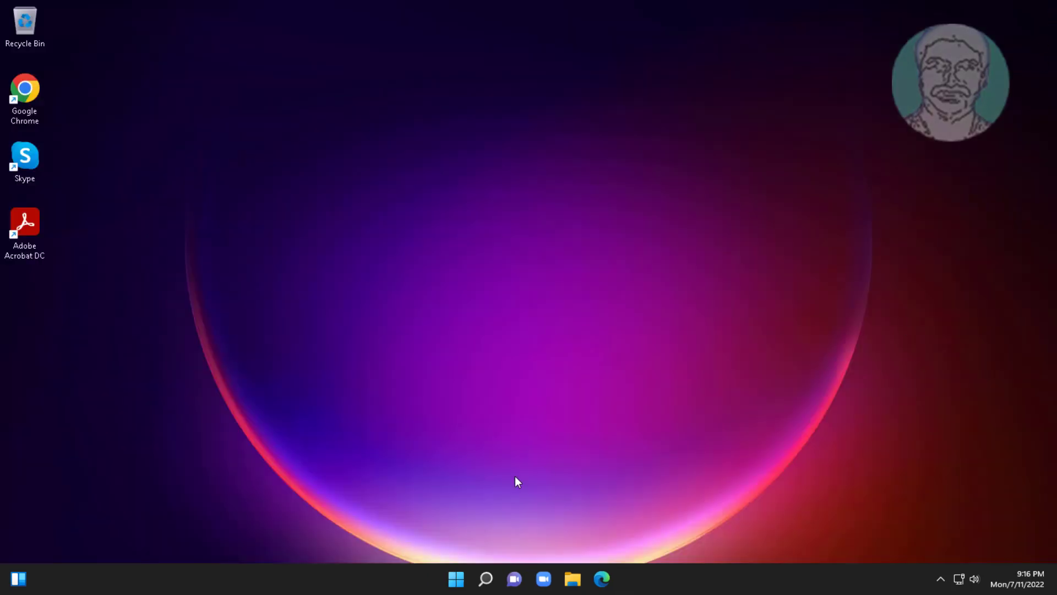
Bring up the Start menu's power options to restart the PC
click(453, 581)
click(691, 535)
Set Performance Options visual effects to 'Adjust for best performance', apply, and confirm
click(489, 575)
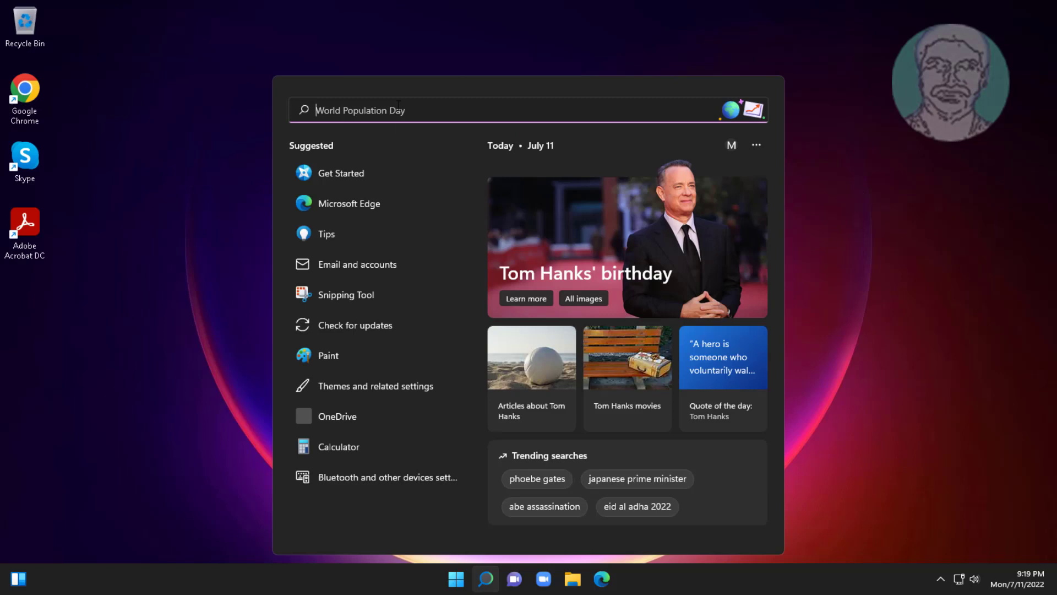
text(adv)
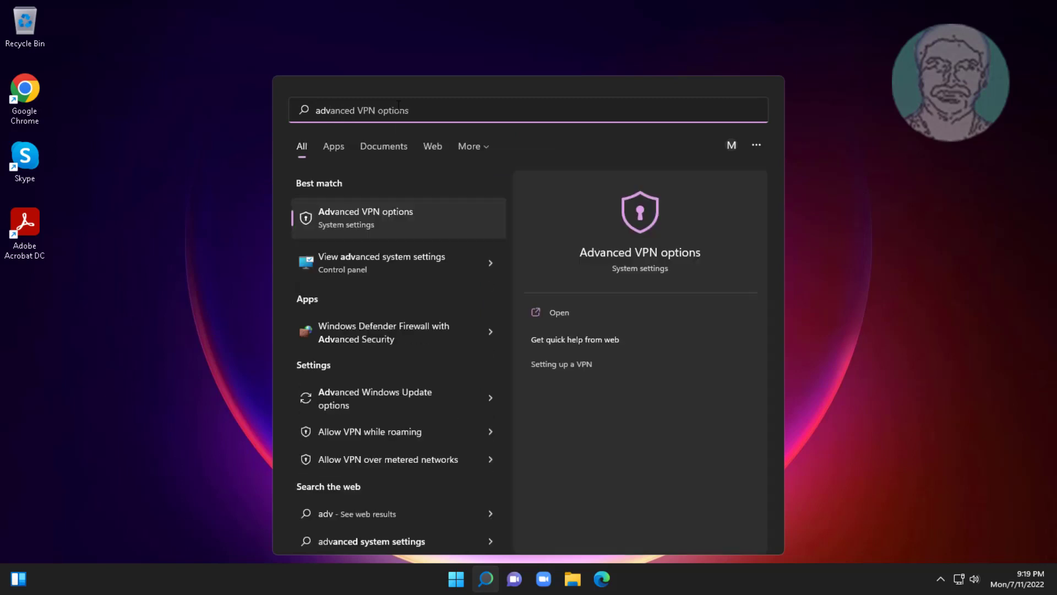
text(anced)
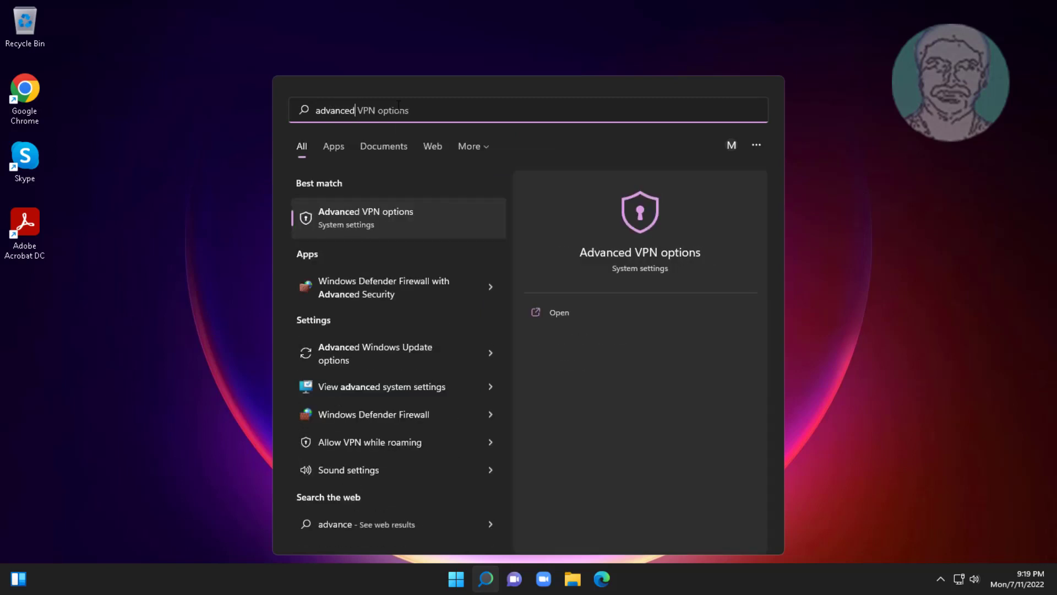
text( system s)
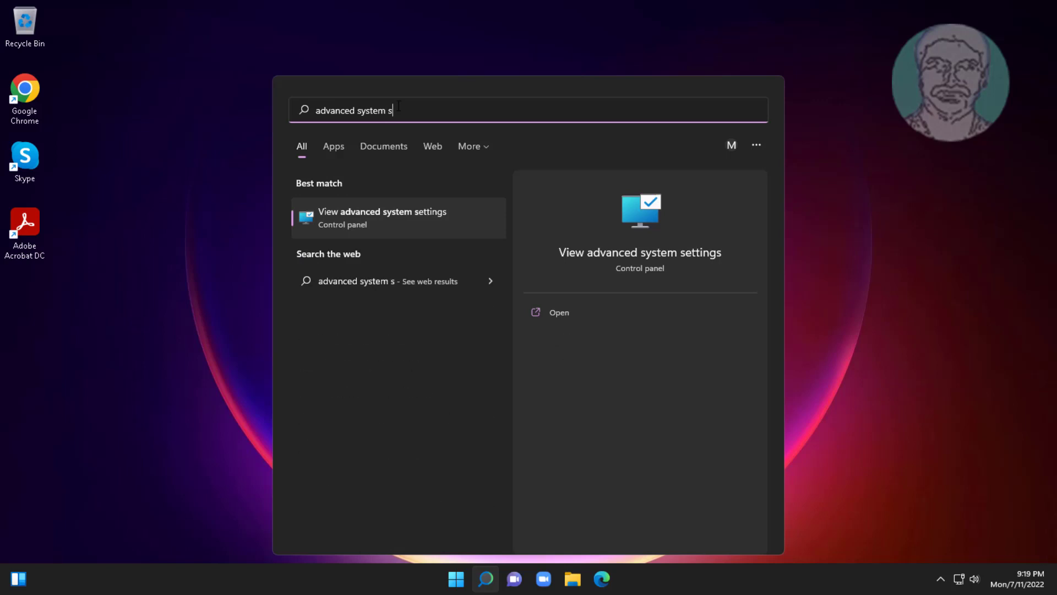
text(ettings)
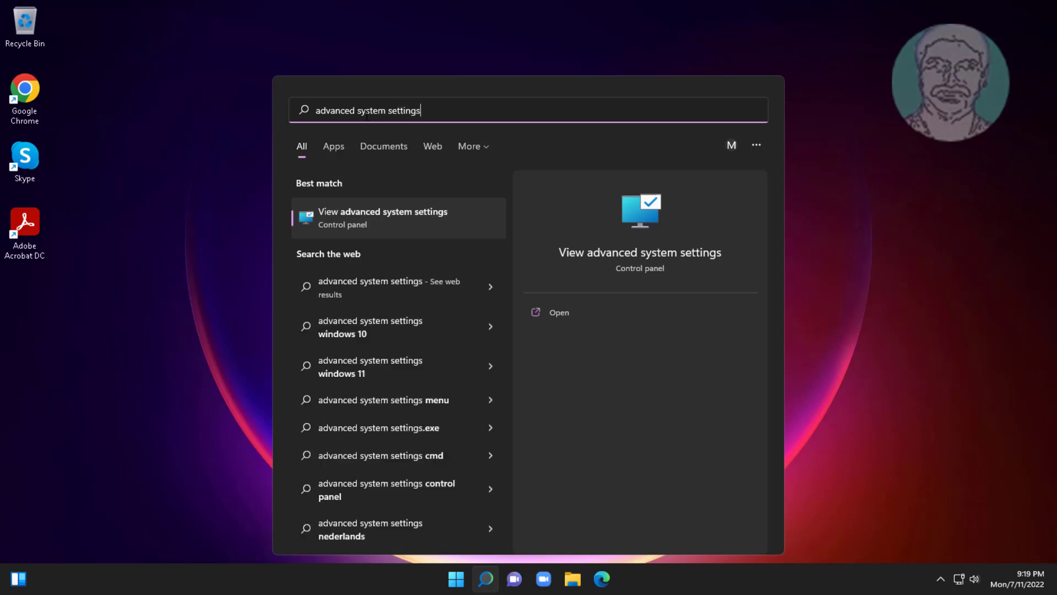
click(421, 215)
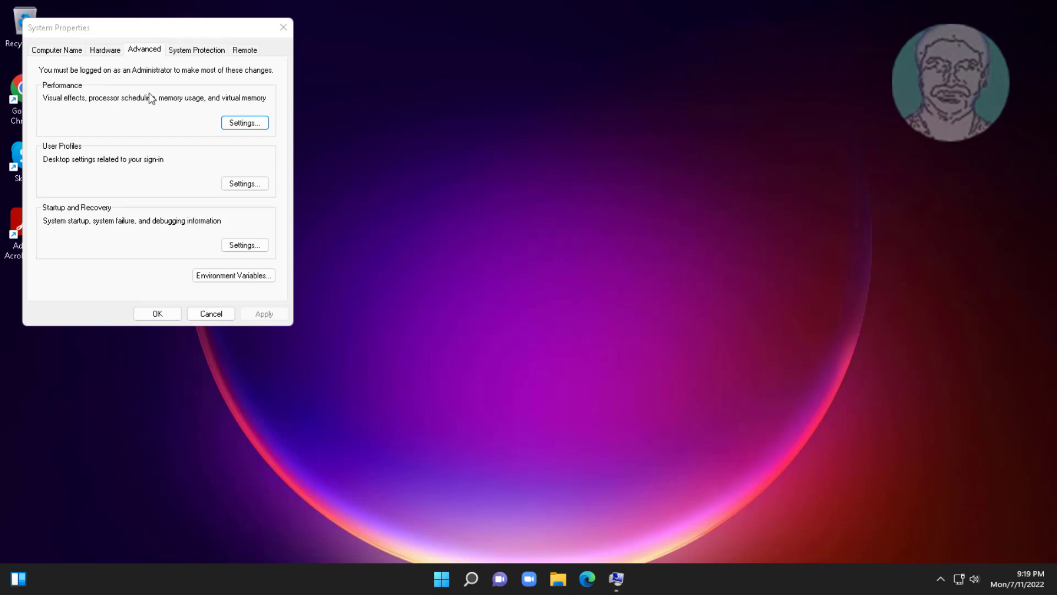
click(231, 122)
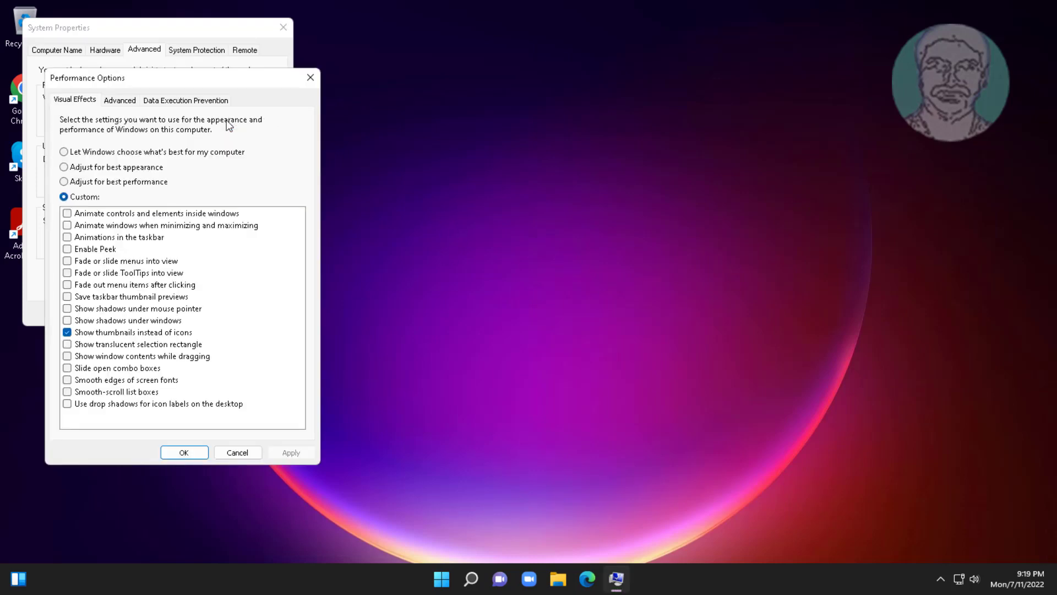
click(63, 182)
click(291, 452)
click(184, 454)
Close System Properties and restart the PC from the Start menu power options
click(155, 314)
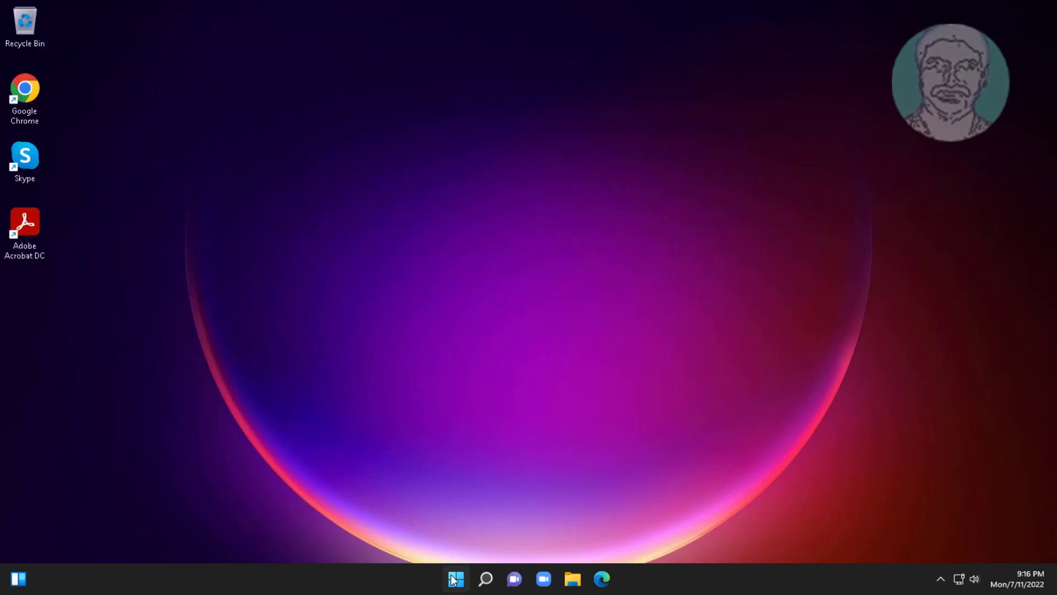
click(456, 578)
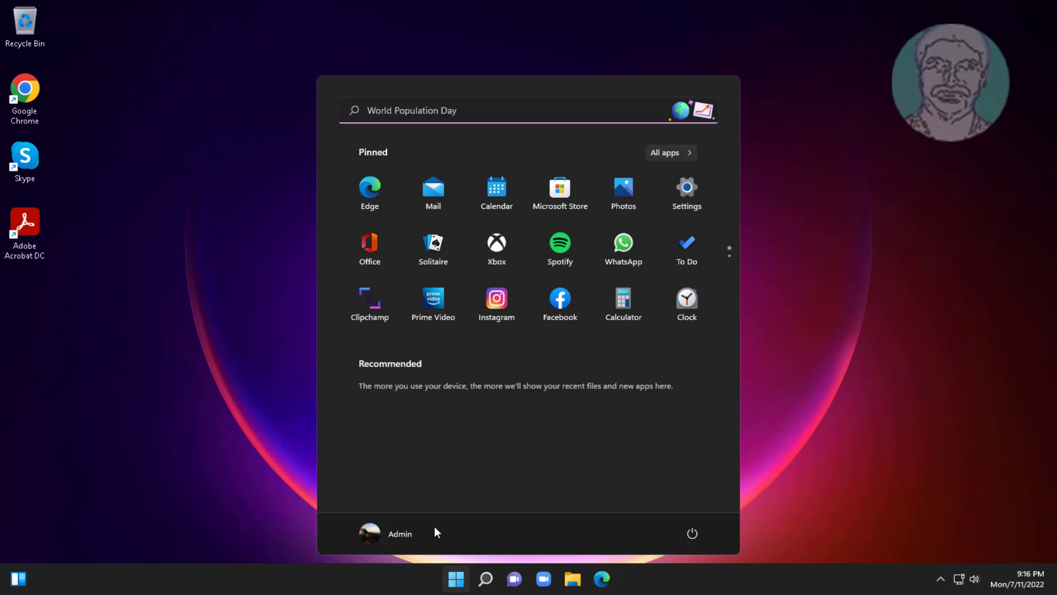
click(691, 536)
click(694, 504)
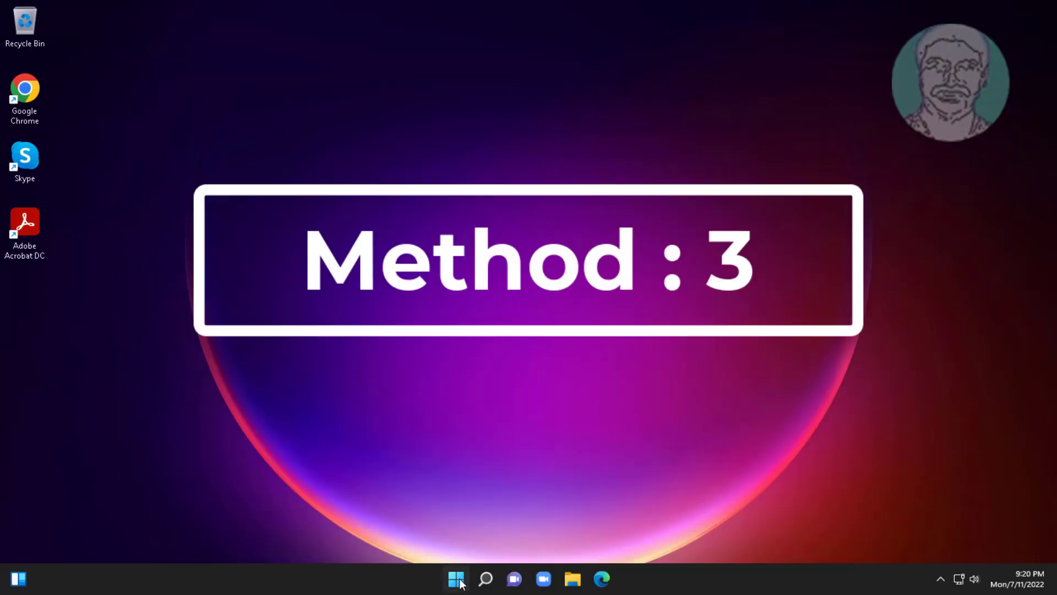
Open Device Manager via the quick links menu and select the VMware SVGA 3D display adapter
right_click(456, 580)
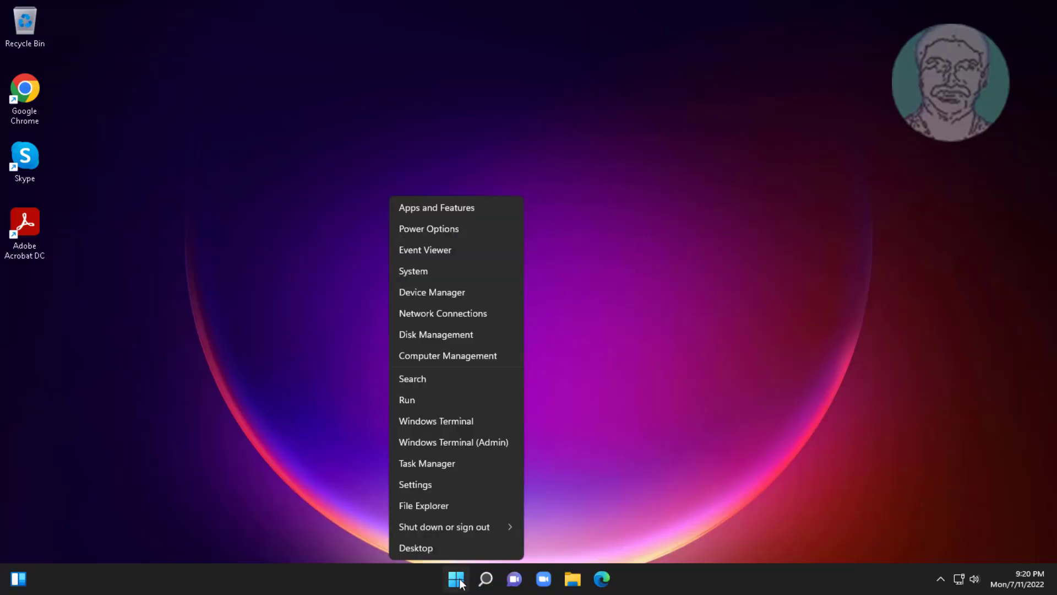
click(464, 294)
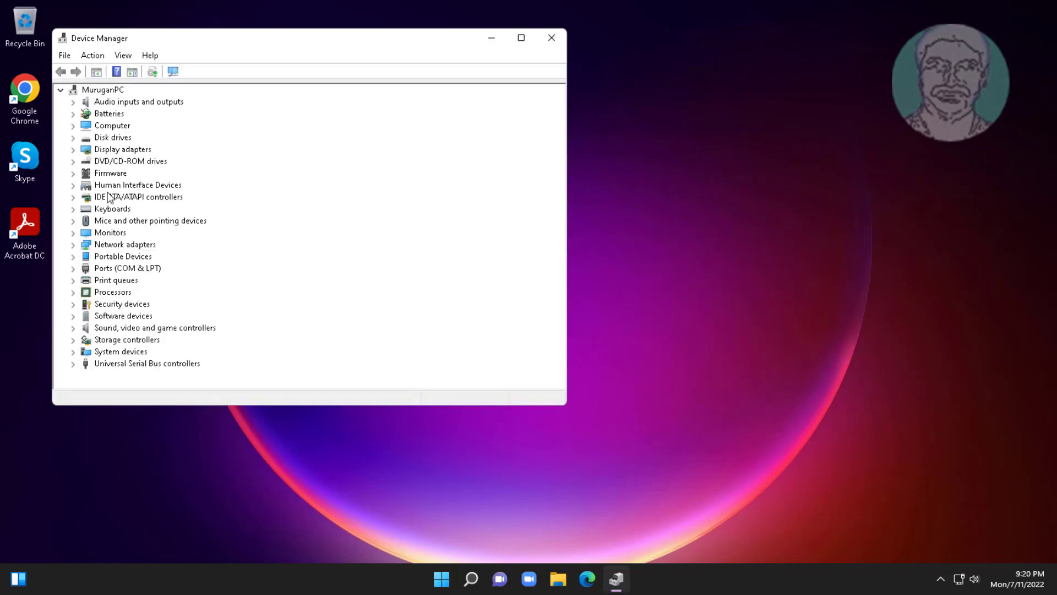
click(133, 150)
double_click(82, 148)
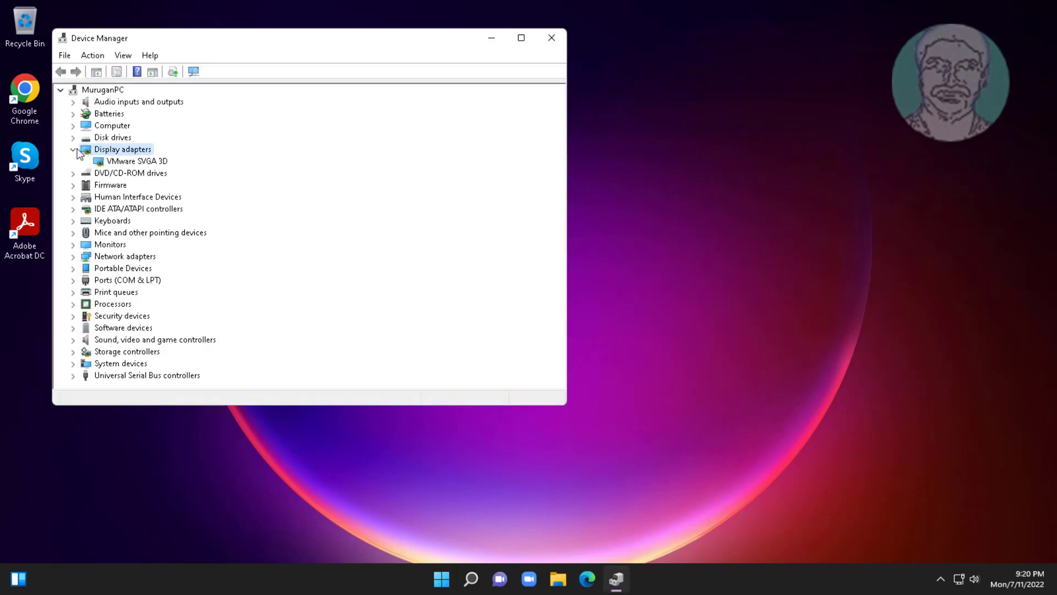
click(164, 162)
Update the VMware SVGA 3D driver automatically, then close the dialog and Device Manager
right_click(165, 162)
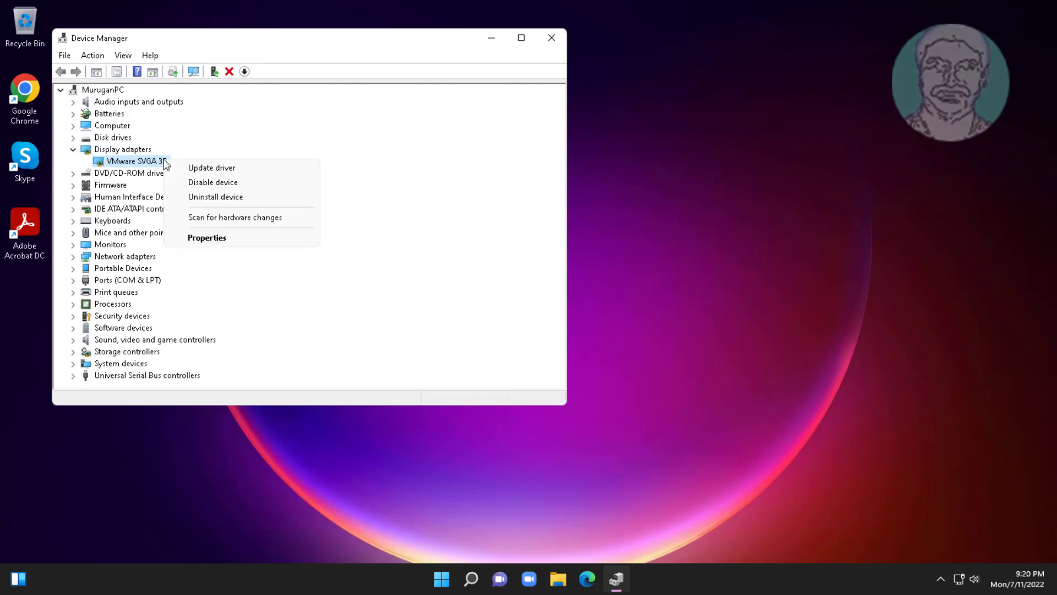
click(229, 173)
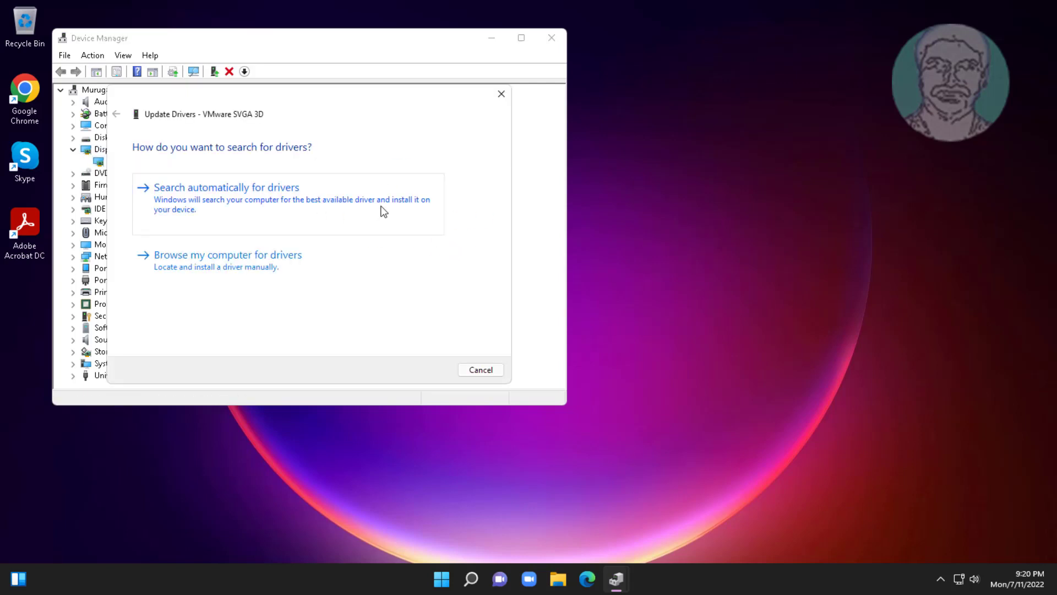
click(283, 199)
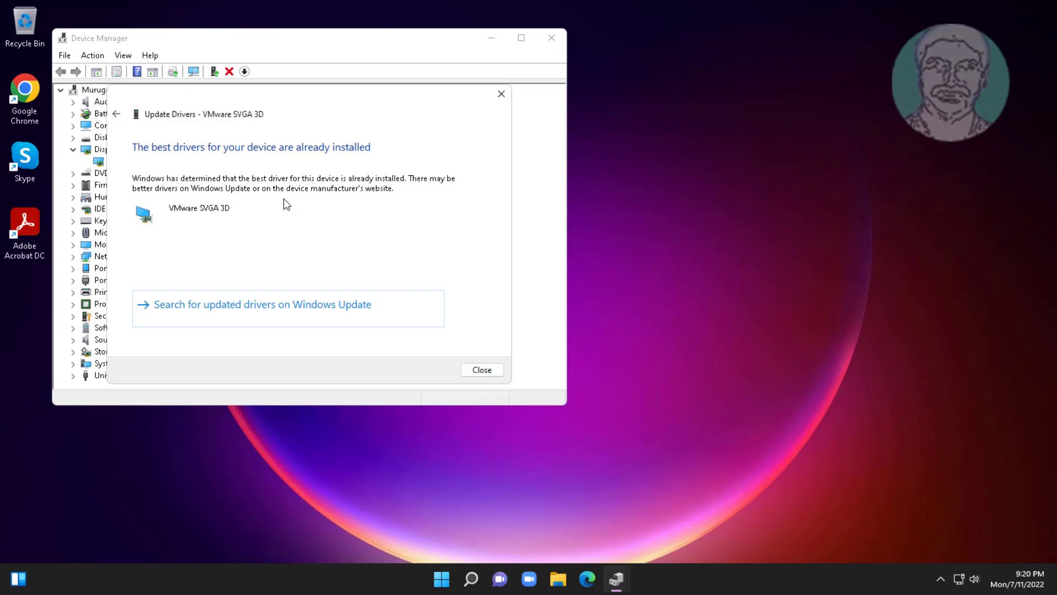
click(482, 370)
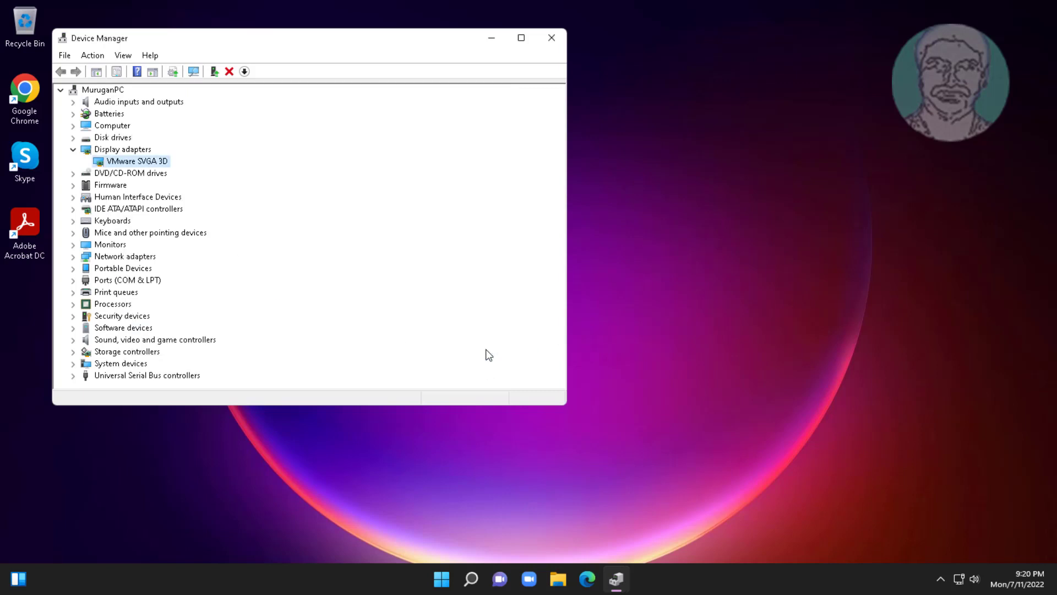
click(553, 38)
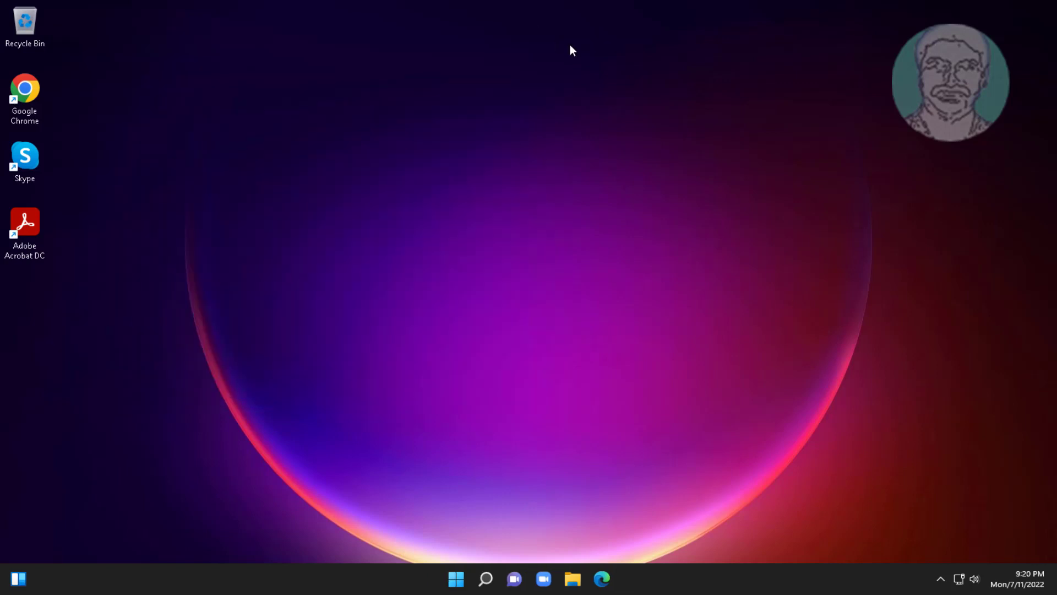
Search Windows for 'services' and launch the Services app
click(486, 579)
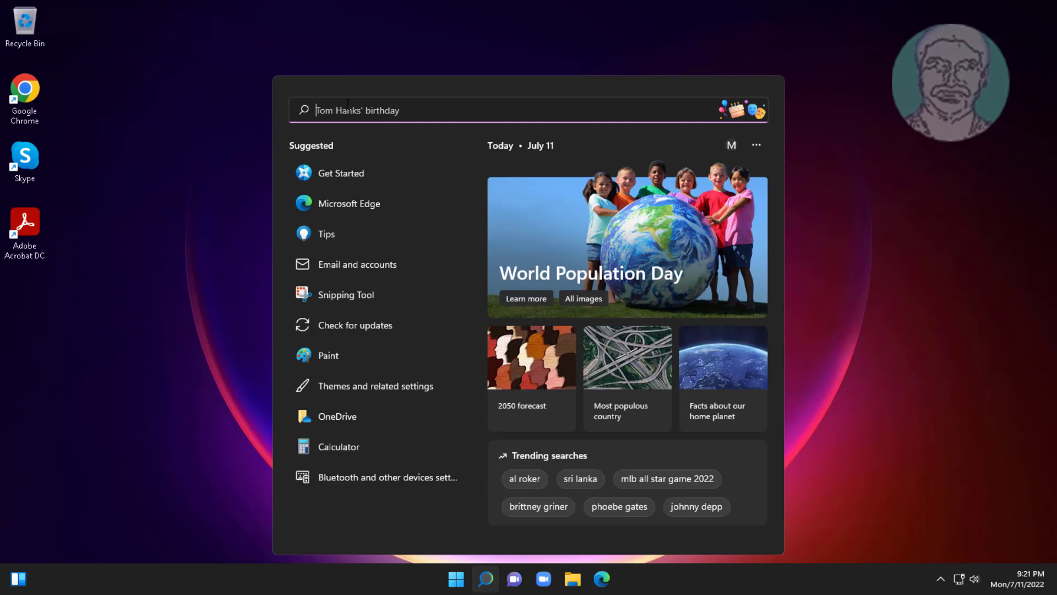
text(serv)
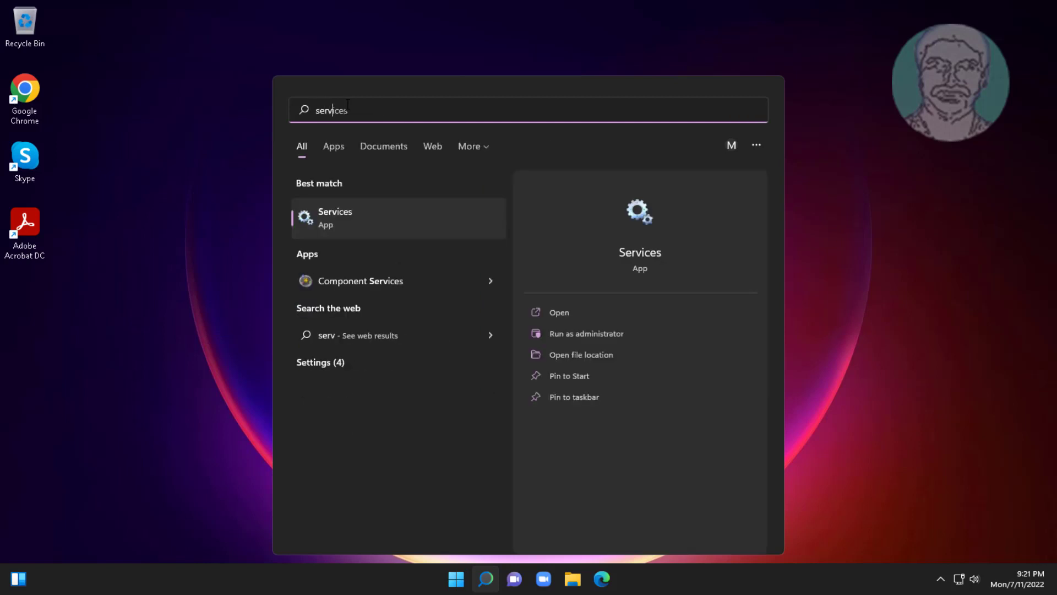
text(ices)
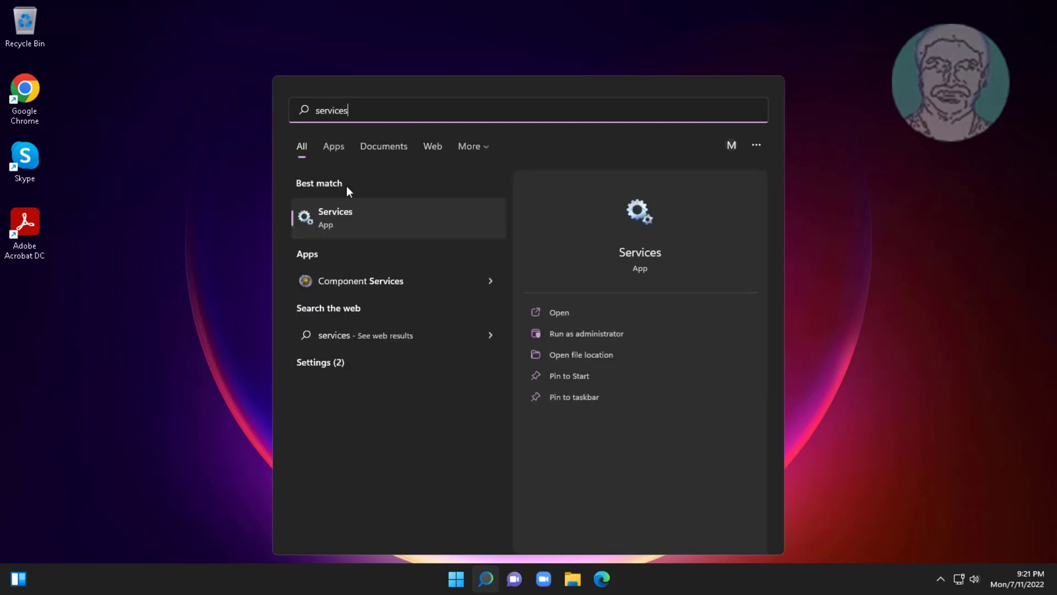
click(351, 213)
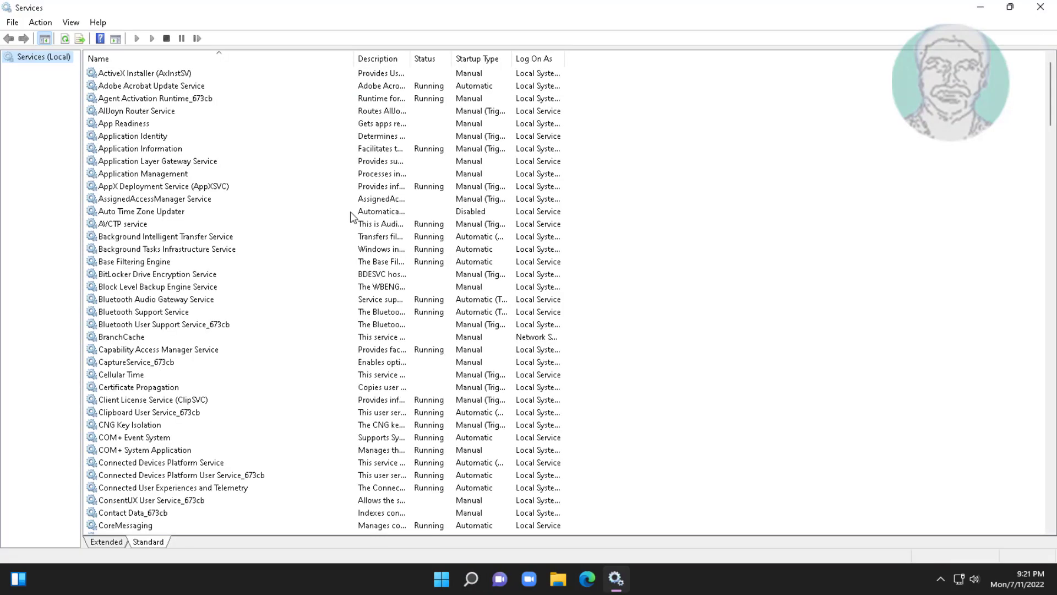
Set Windows Management Service's startup type to Disabled, apply, and close Services
key(w)
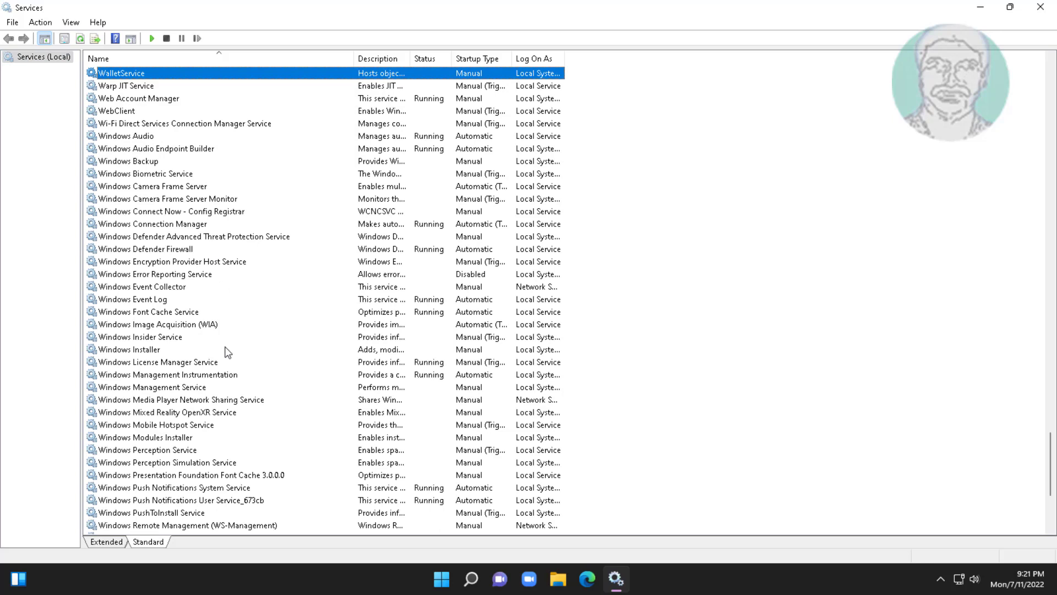
click(186, 389)
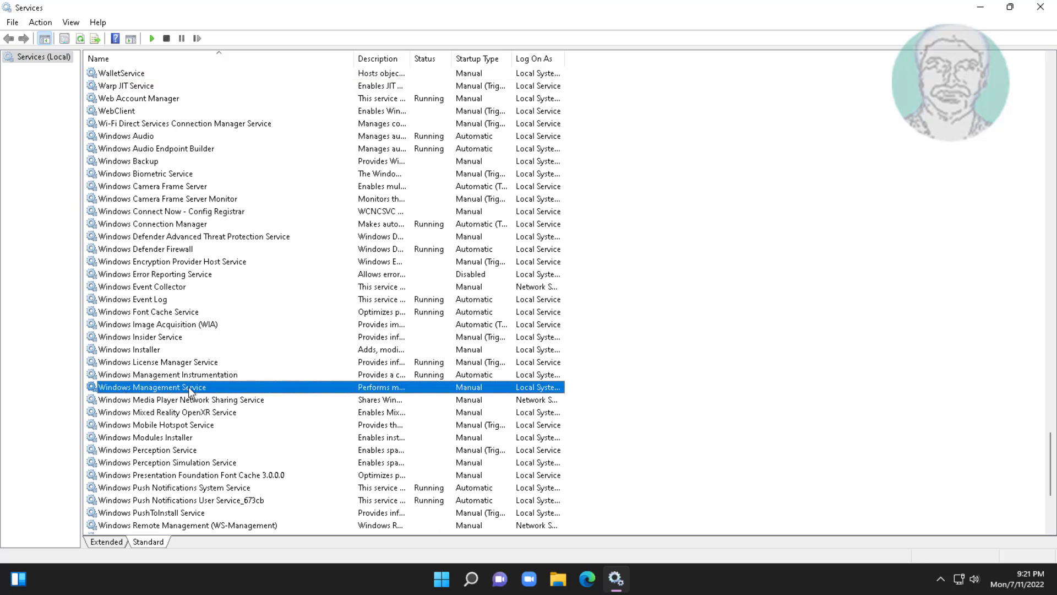
double_click(189, 386)
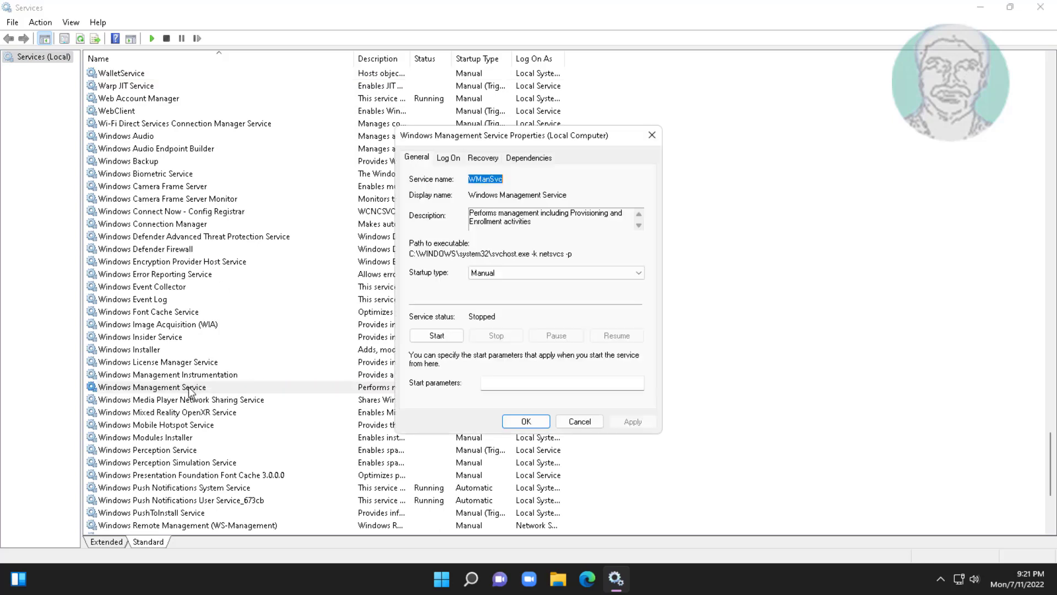
click(541, 272)
click(498, 315)
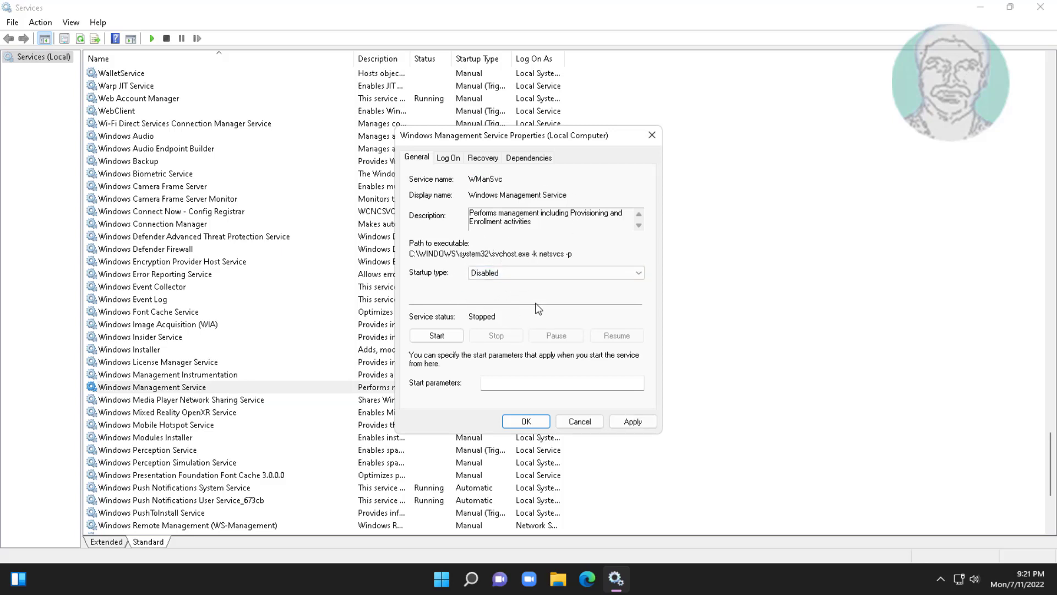
click(633, 423)
click(527, 421)
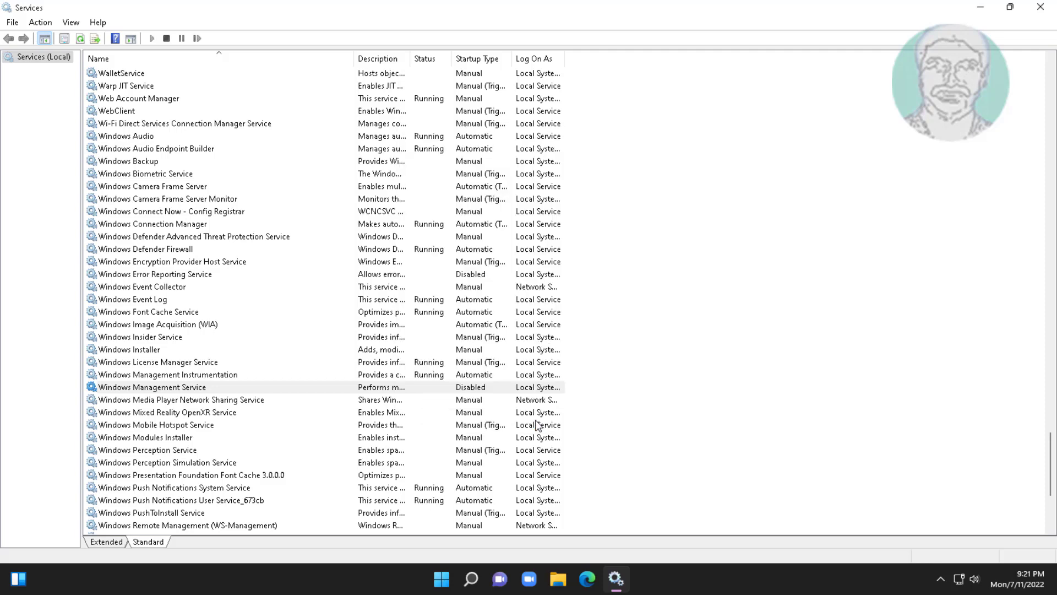
click(1040, 7)
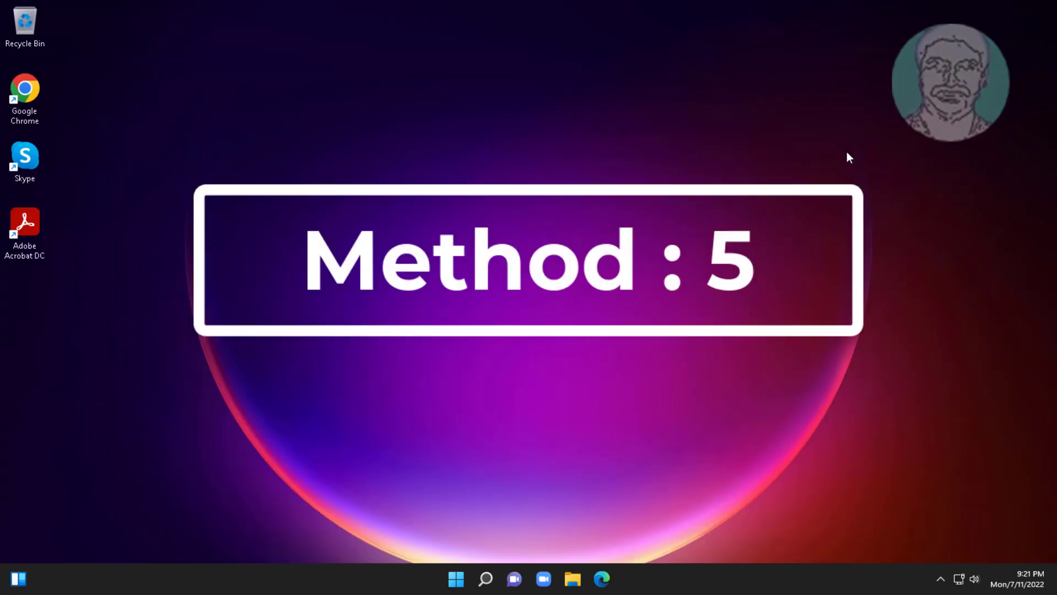
Launch Google Chrome from its desktop shortcut
double_click(25, 86)
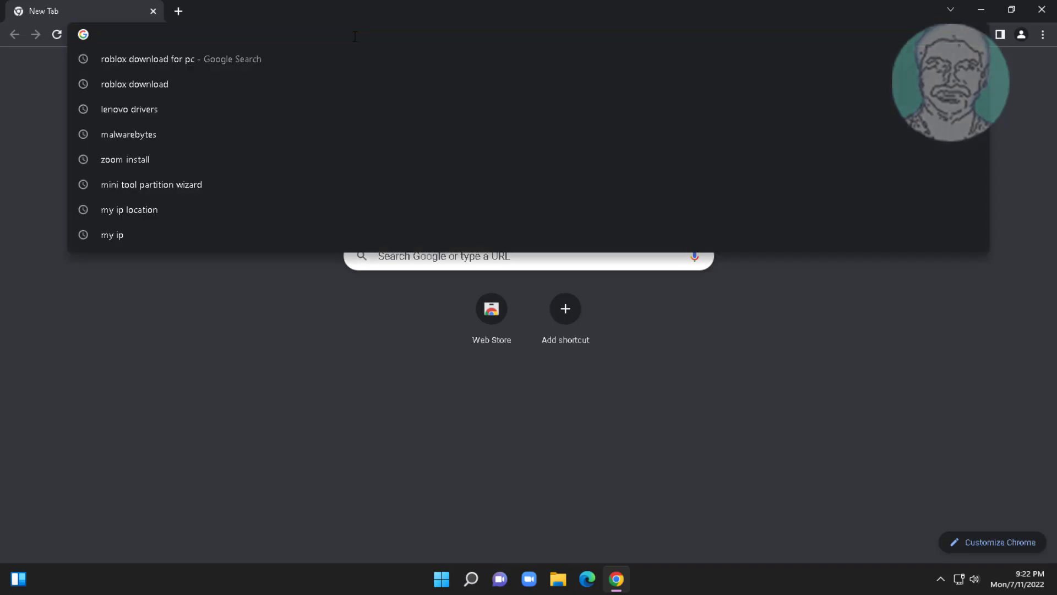
text(malwareb)
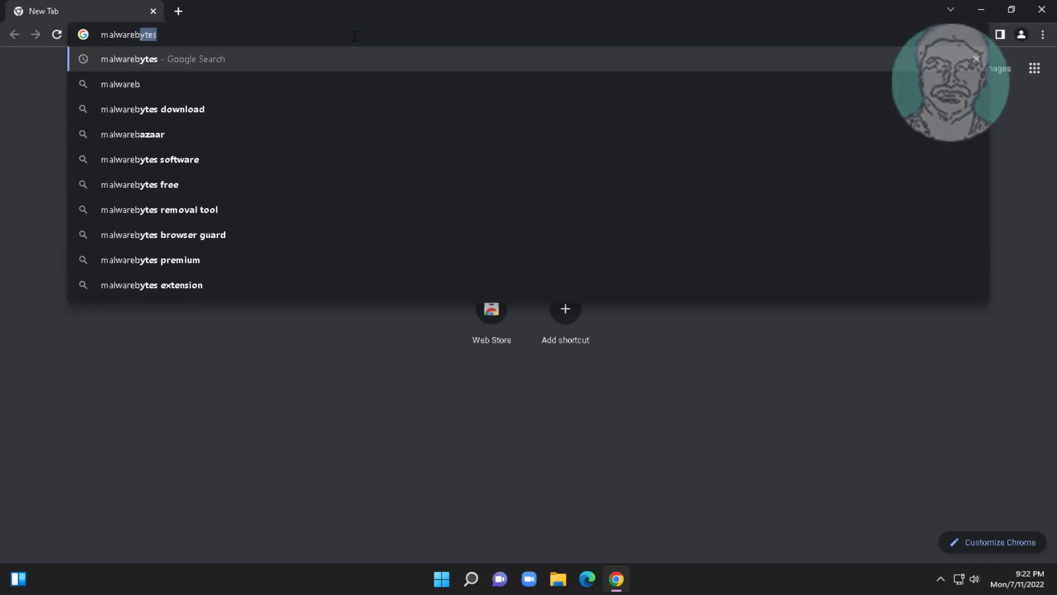
text(ytes)
Search 'malwarebytes', download the free installer from malwarebytes.com, and open MBSetup
key(Return)
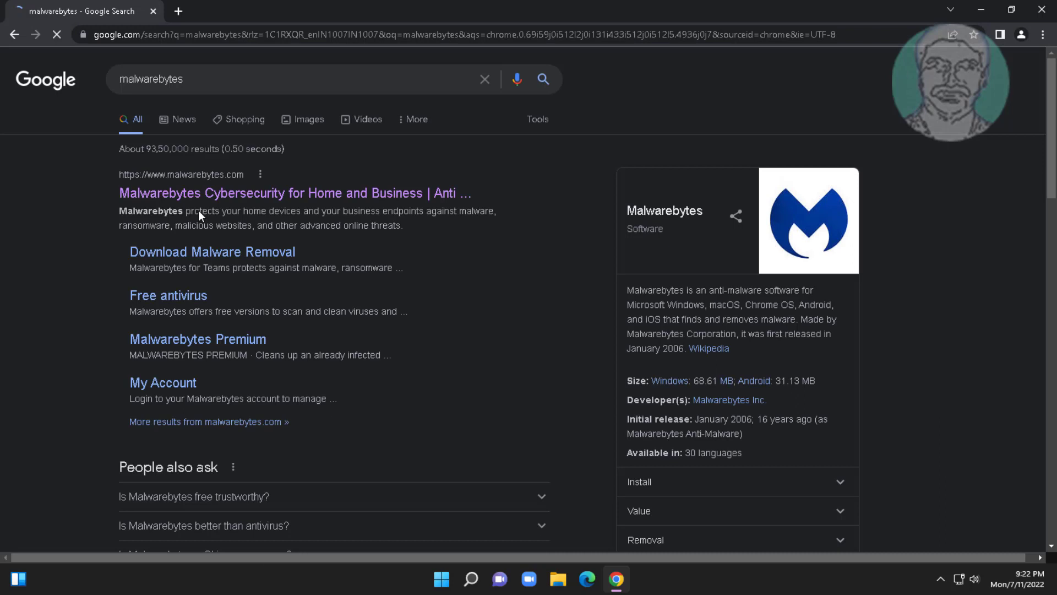
click(178, 261)
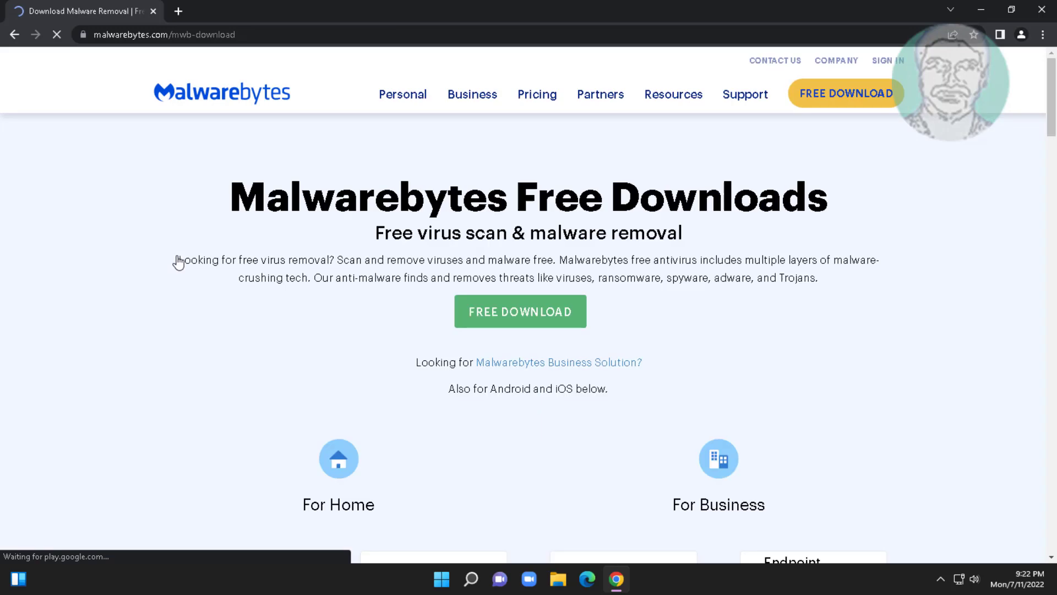
click(551, 318)
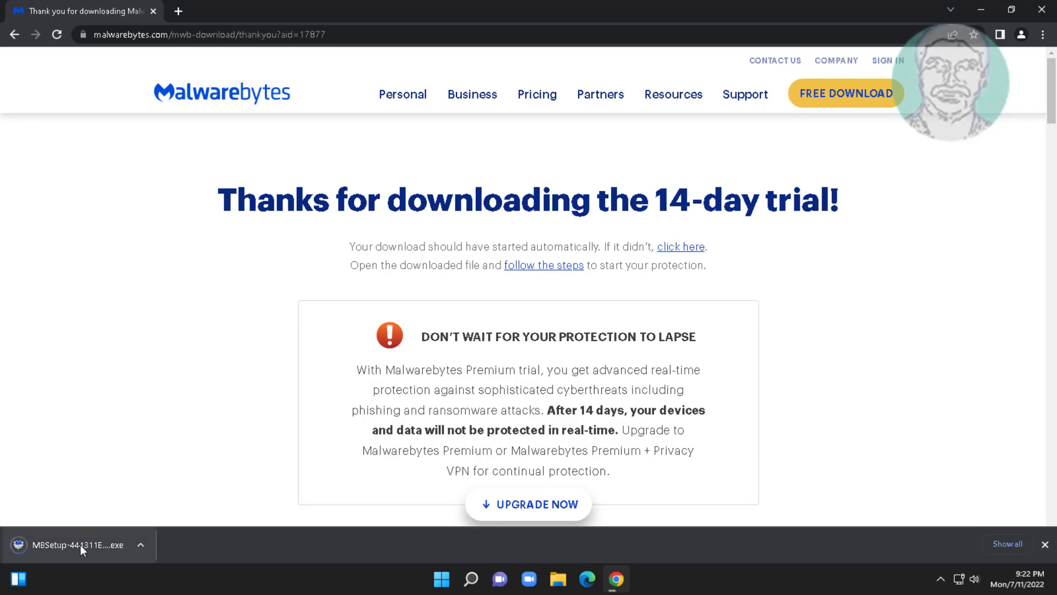
click(80, 545)
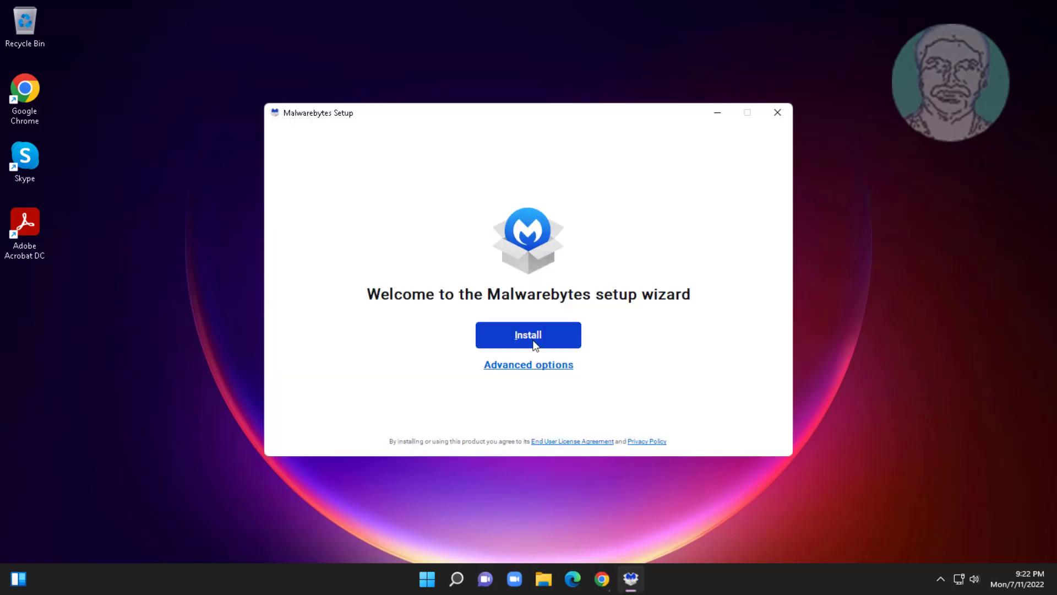
Install Malwarebytes for 'Me or my family', skip browser protection, and finish setup
click(534, 343)
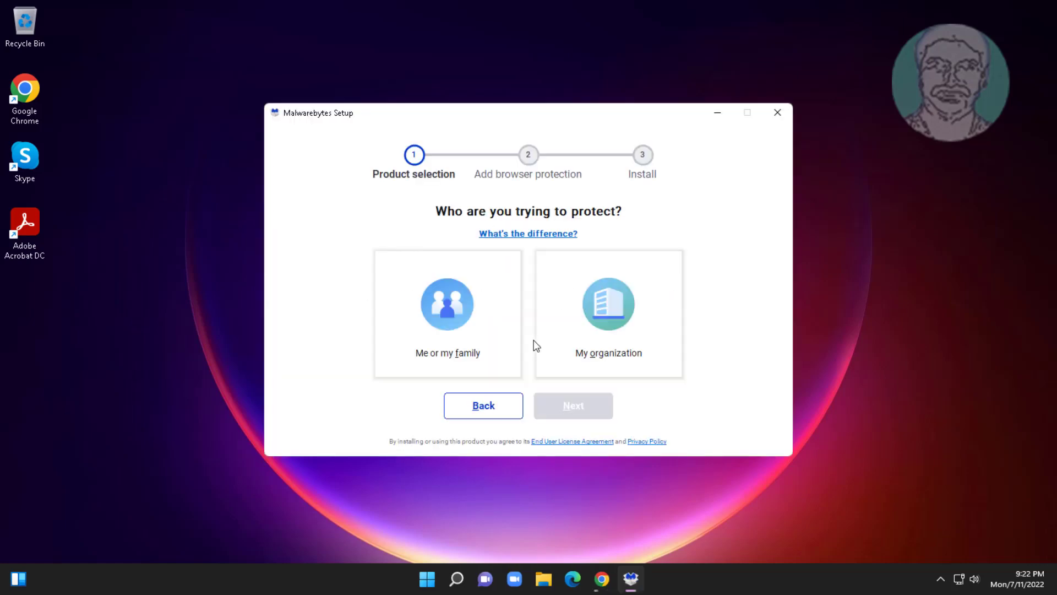
click(469, 340)
click(558, 413)
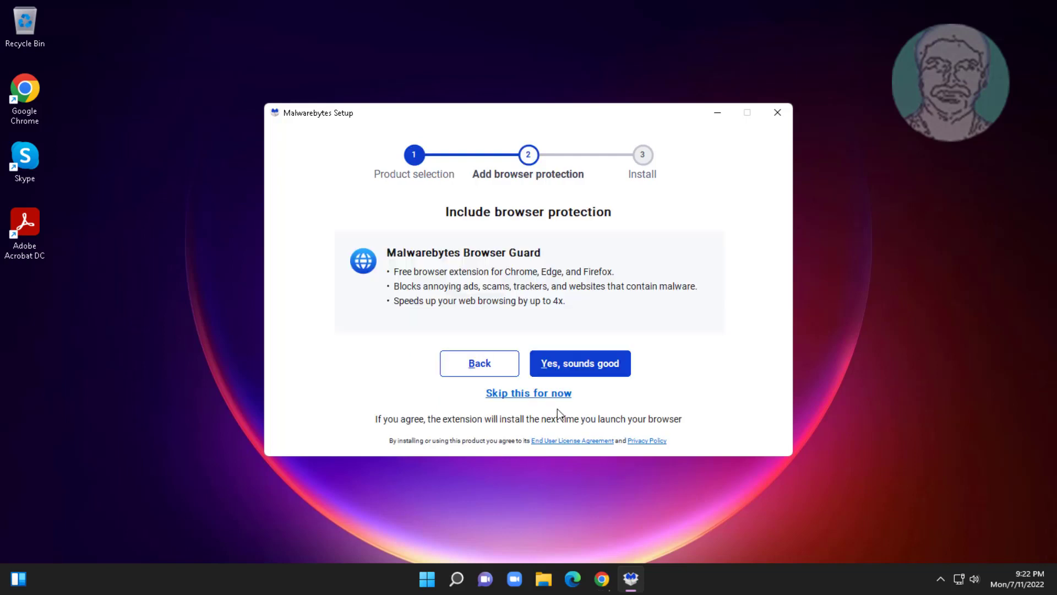
click(506, 396)
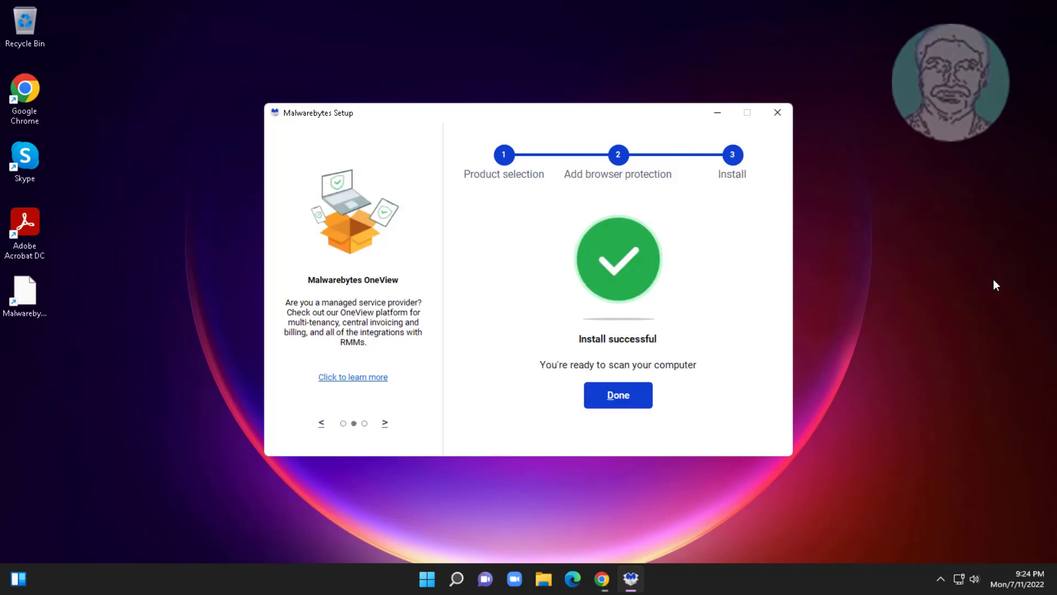
click(627, 394)
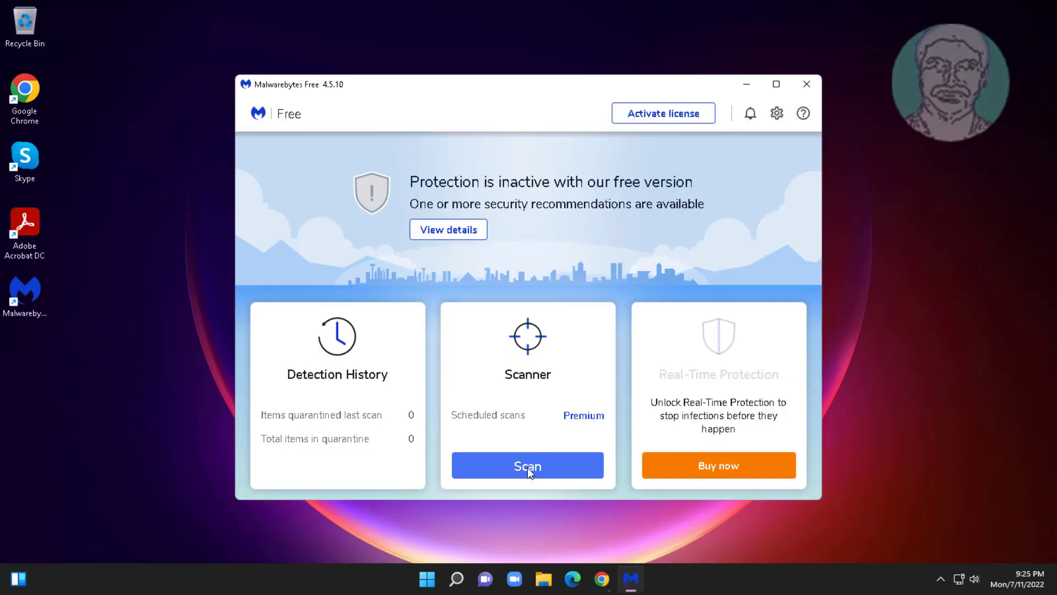
Run a Malwarebytes Threat Scan, confirm zero threats, PUPs or PUMs, and close the summary
click(528, 468)
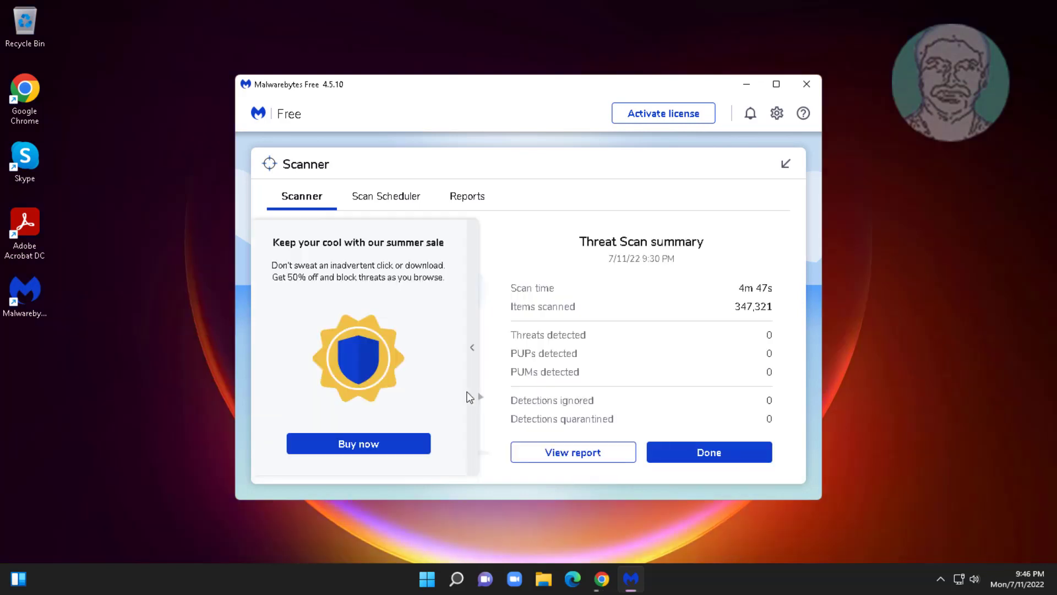
click(735, 462)
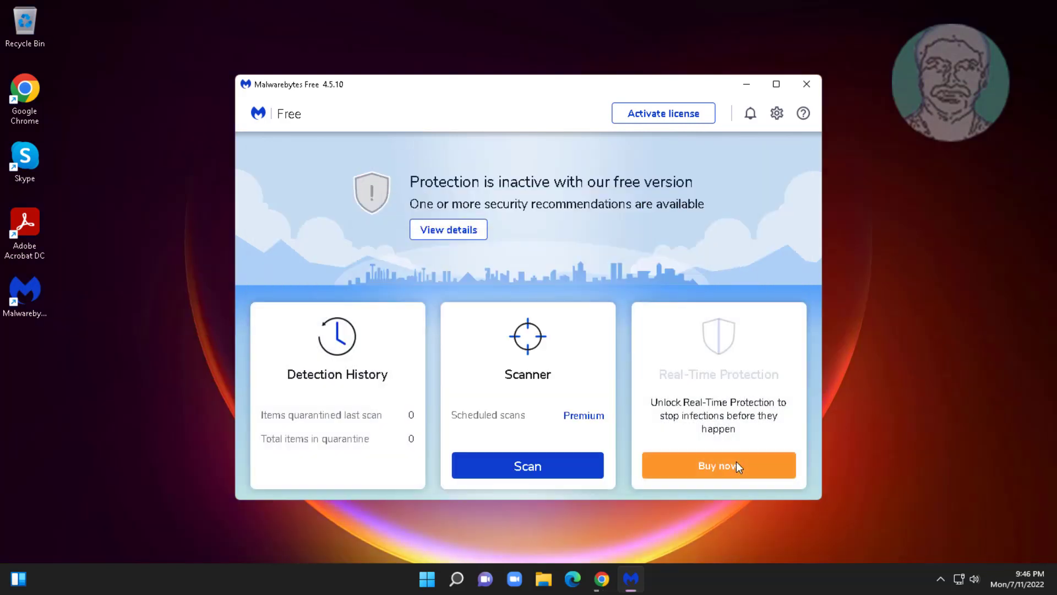